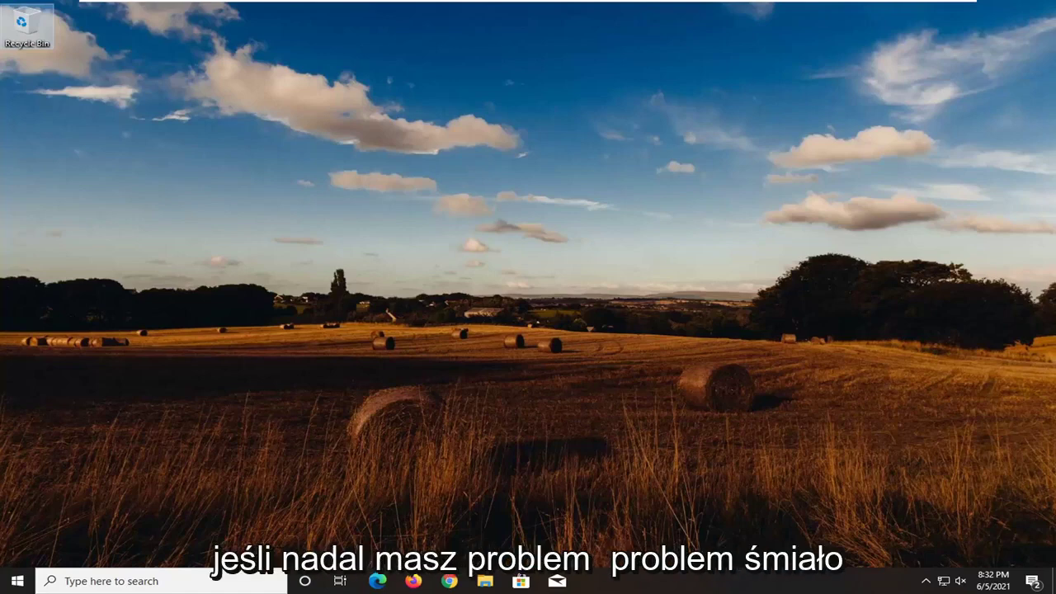
Step: Open Device Manager from a Start menu search for 'device manager'
{"action": "left_click", "coordinate": [15, 582]}
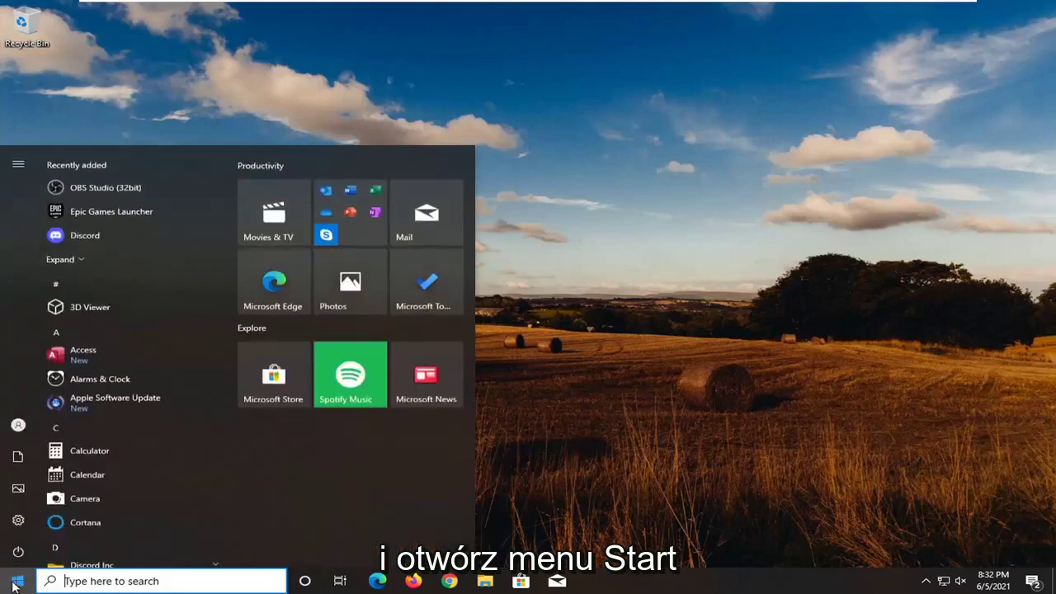
{"action": "type", "text": "devb"}
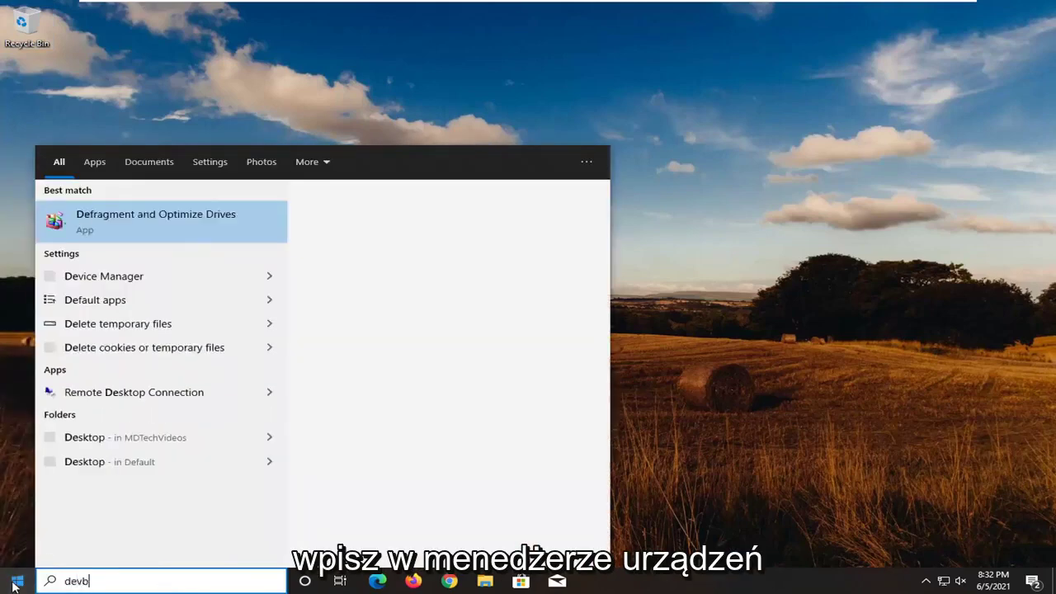
{"action": "type", "text": "ice"}
{"action": "key", "text": "BackSpace"}
{"action": "type", "text": "ice m"}
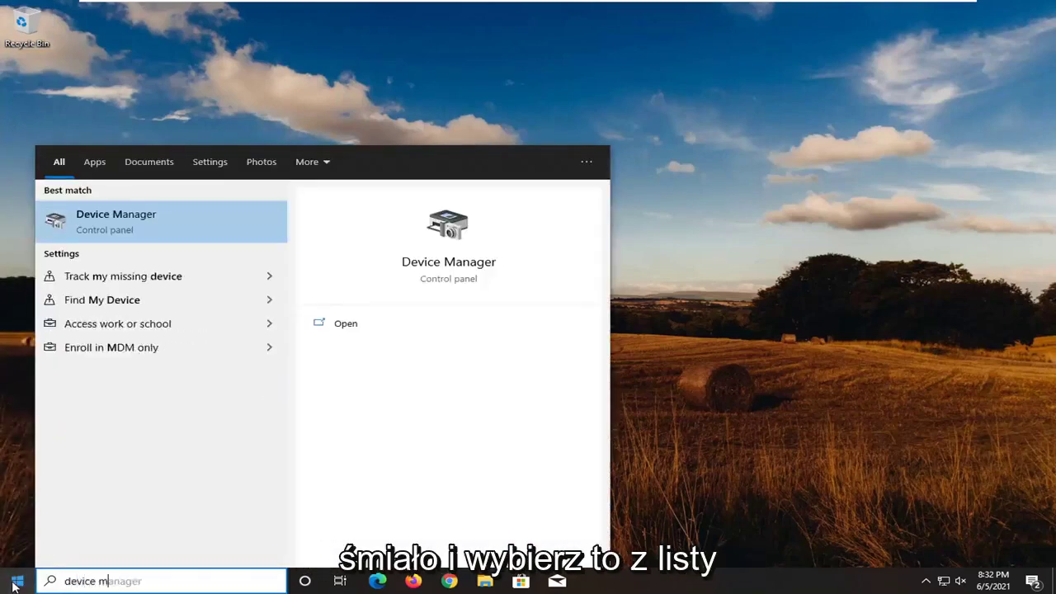
{"action": "type", "text": "anager"}
{"action": "left_click", "coordinate": [99, 222]}
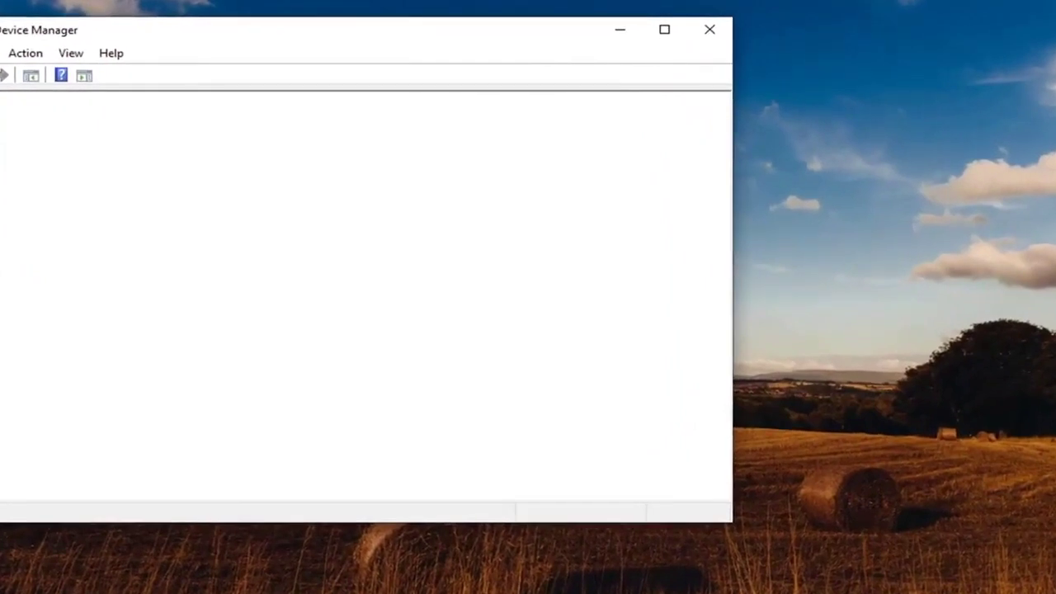
Step: Expand Display adapters and select the VMware SVGA 3D adapter
{"action": "left_click_drag", "start_coordinate": [368, 43], "coordinate": [550, 59]}
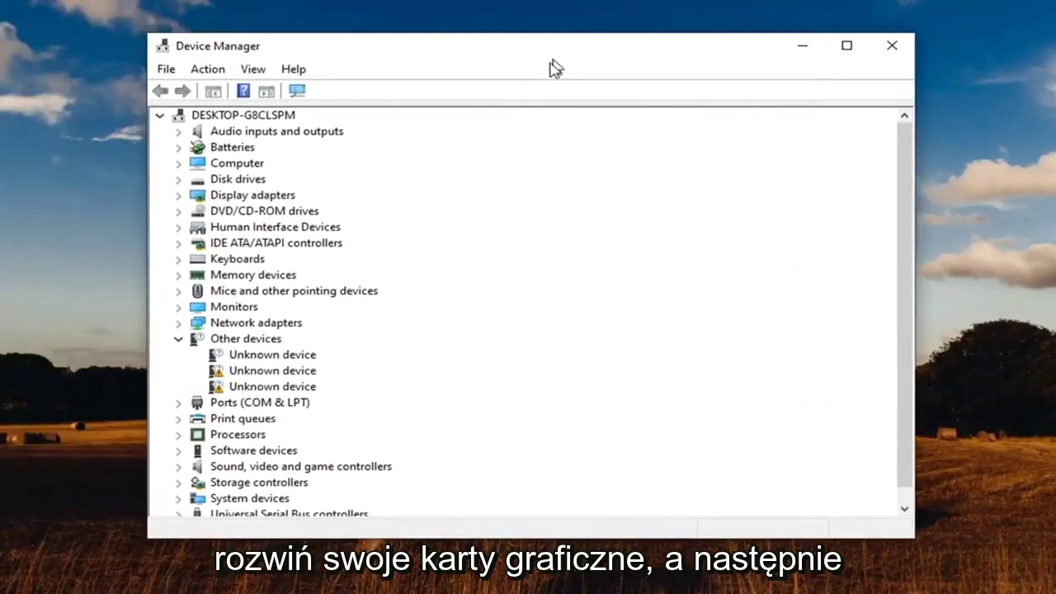
{"action": "double_click", "coordinate": [266, 195]}
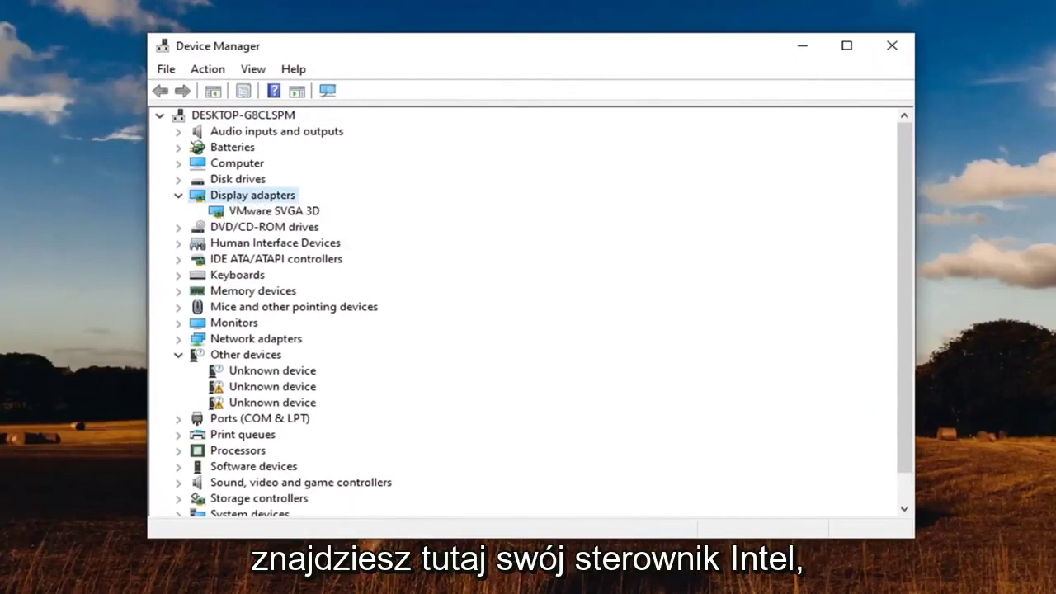
{"action": "left_click", "coordinate": [239, 211]}
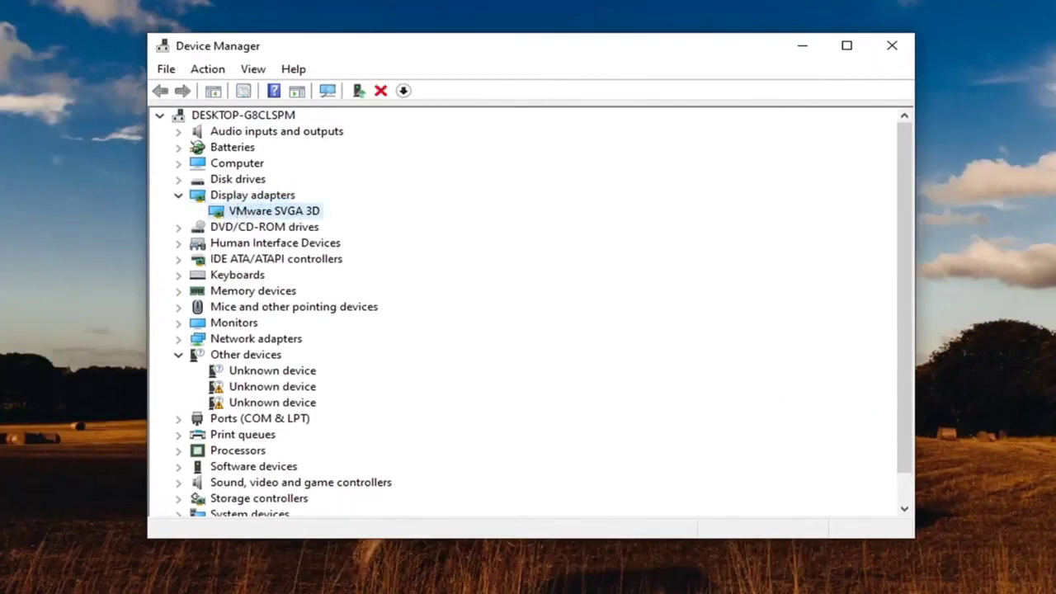
Step: Reinstall the VMware SVGA 3D driver from the compatible drivers already on this computer
{"action": "right_click", "coordinate": [267, 215]}
{"action": "left_click", "coordinate": [363, 224]}
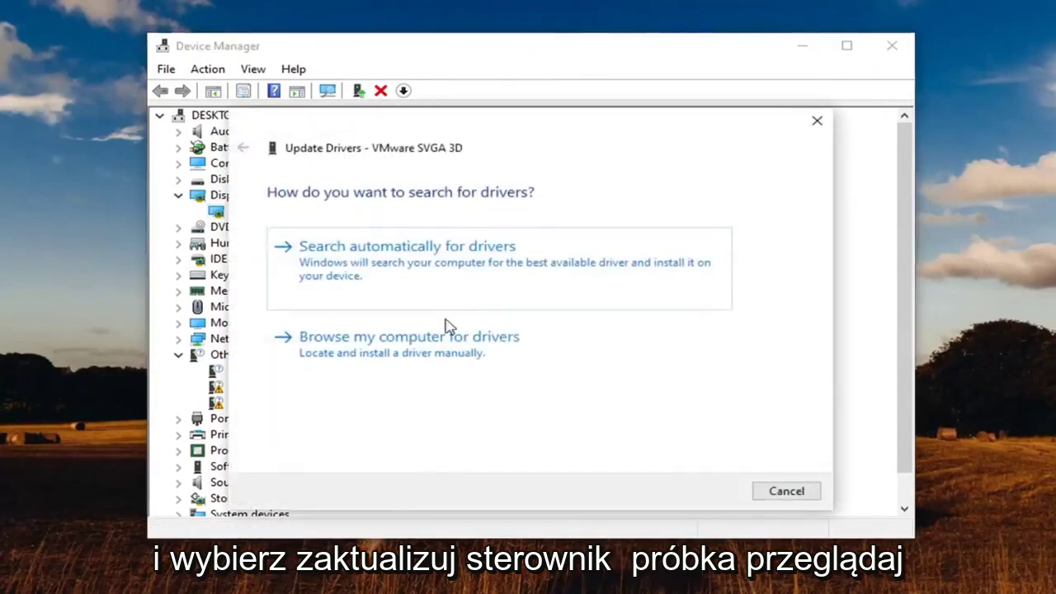
{"action": "left_click", "coordinate": [469, 353]}
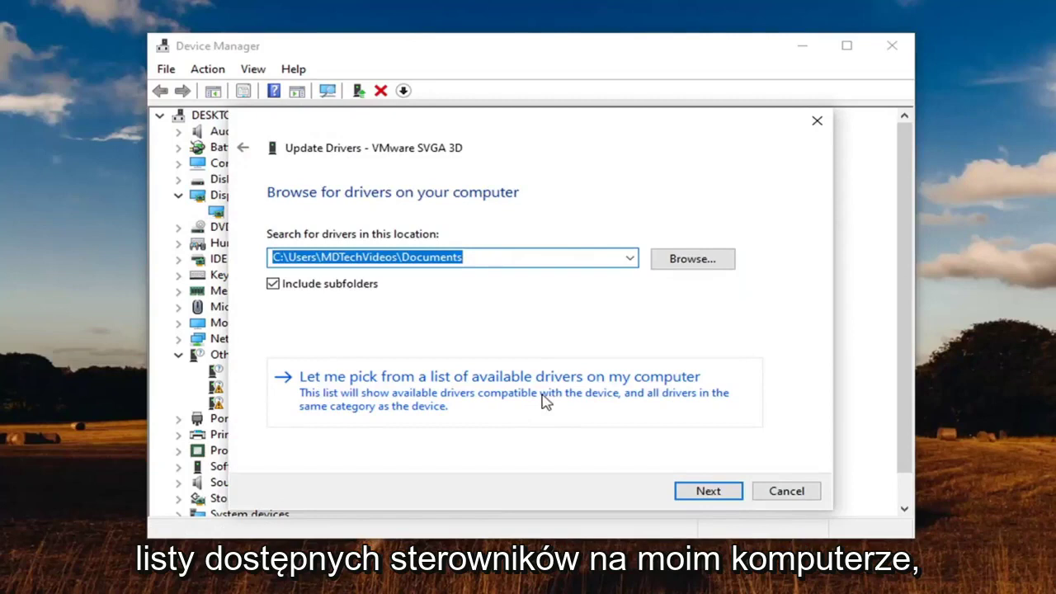
{"action": "left_click", "coordinate": [640, 394]}
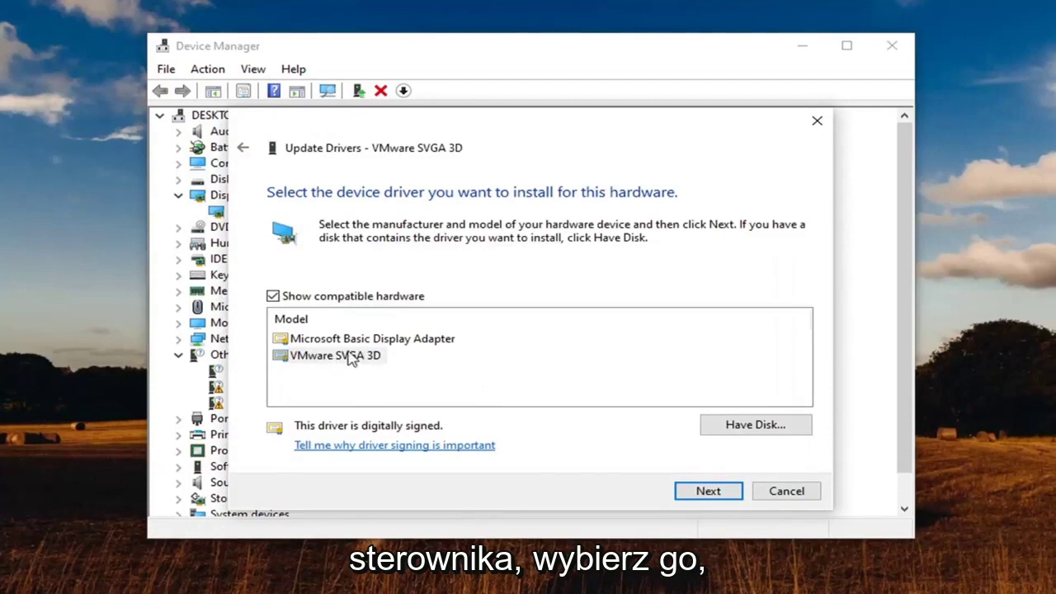
{"action": "left_click", "coordinate": [334, 340]}
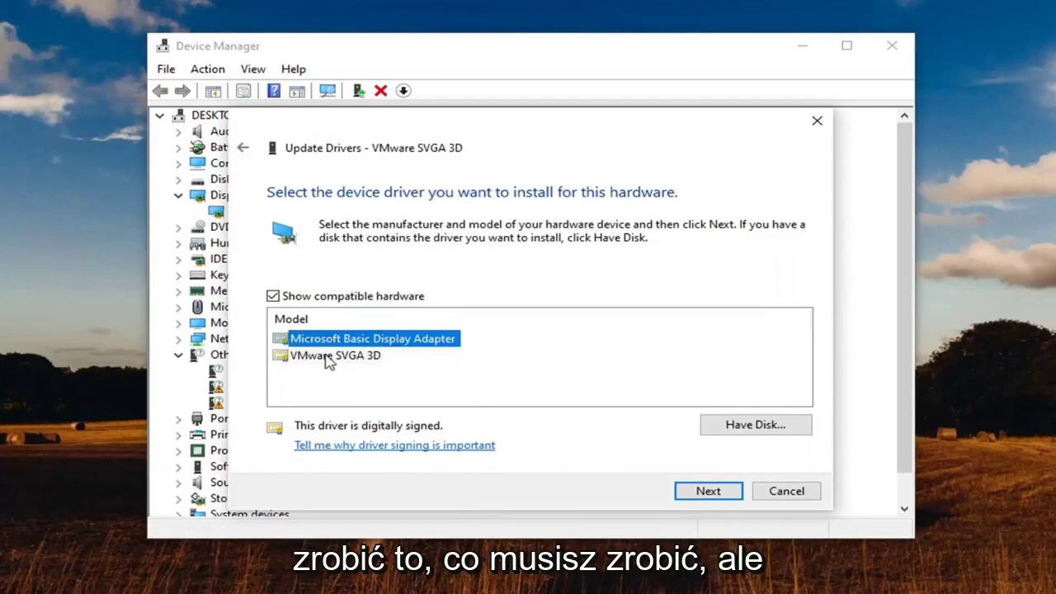
{"action": "left_click", "coordinate": [328, 358]}
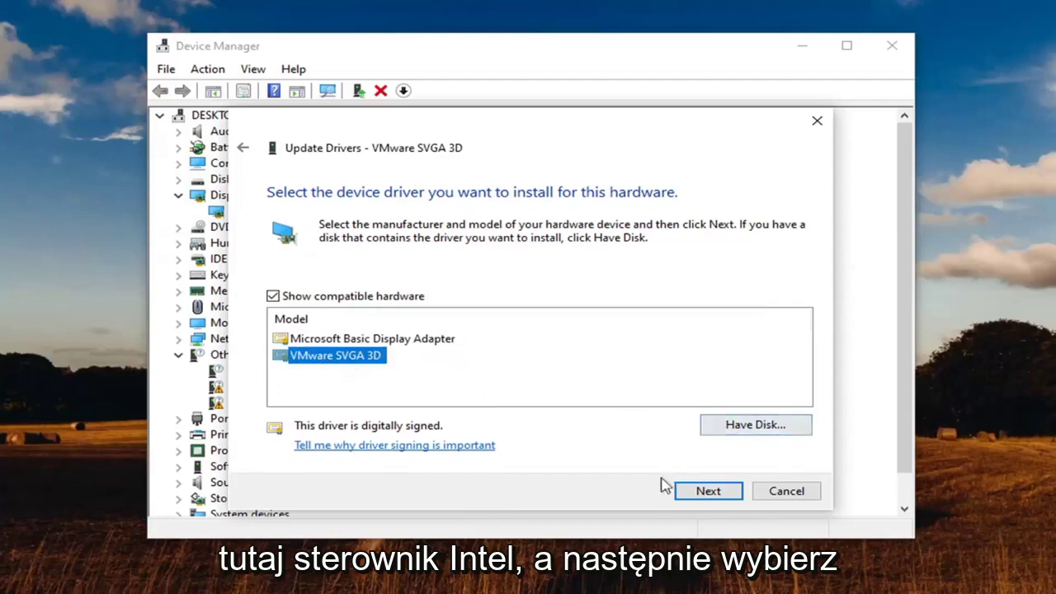
{"action": "left_click", "coordinate": [723, 493]}
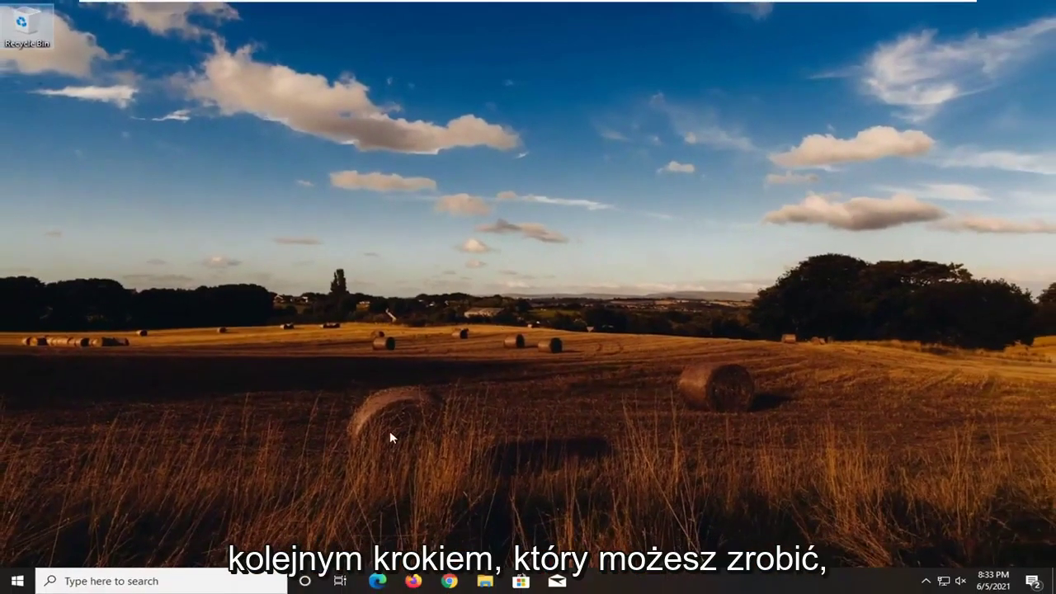
Step: Launch Chrome, close the Wikipedia and Facebook tabs, and load google.com
{"action": "left_click", "coordinate": [448, 582]}
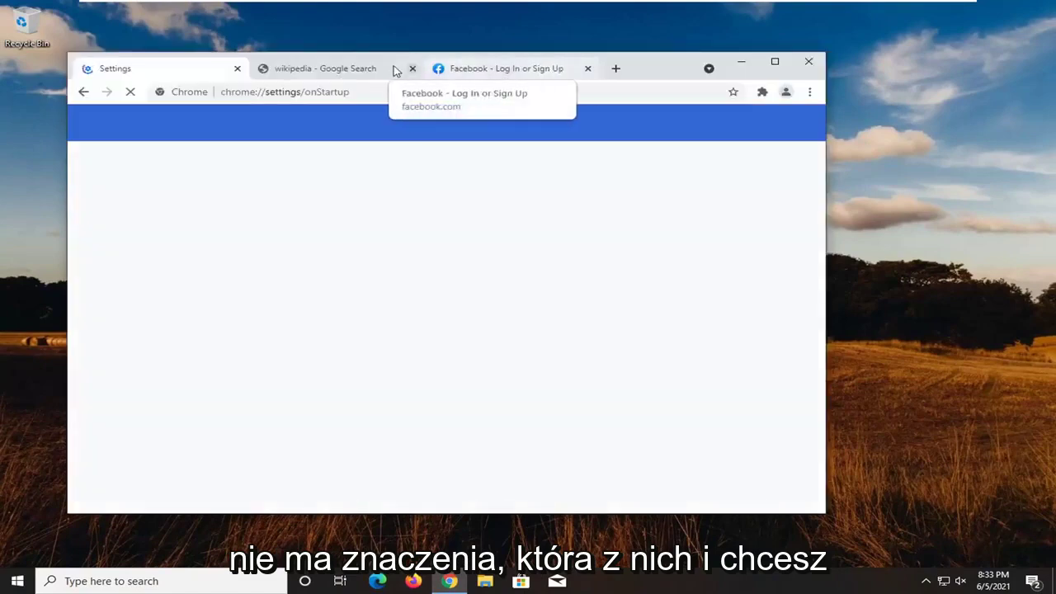
{"action": "left_click", "coordinate": [411, 69]}
{"action": "left_click", "coordinate": [300, 91]}
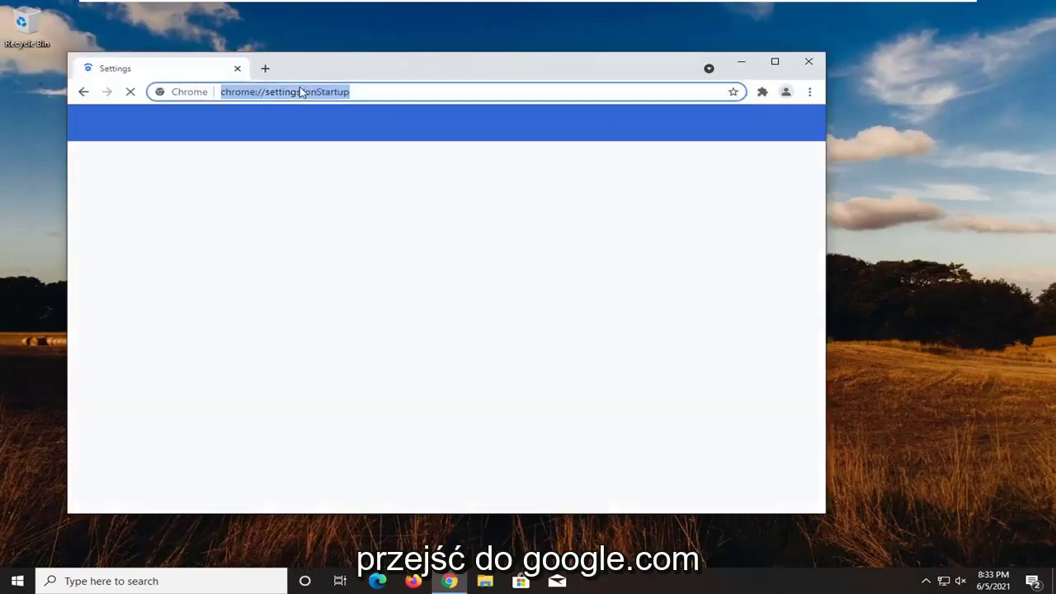
{"action": "type", "text": "gog"}
{"action": "key", "text": "BackSpace"}
{"action": "type", "text": "ogle"}
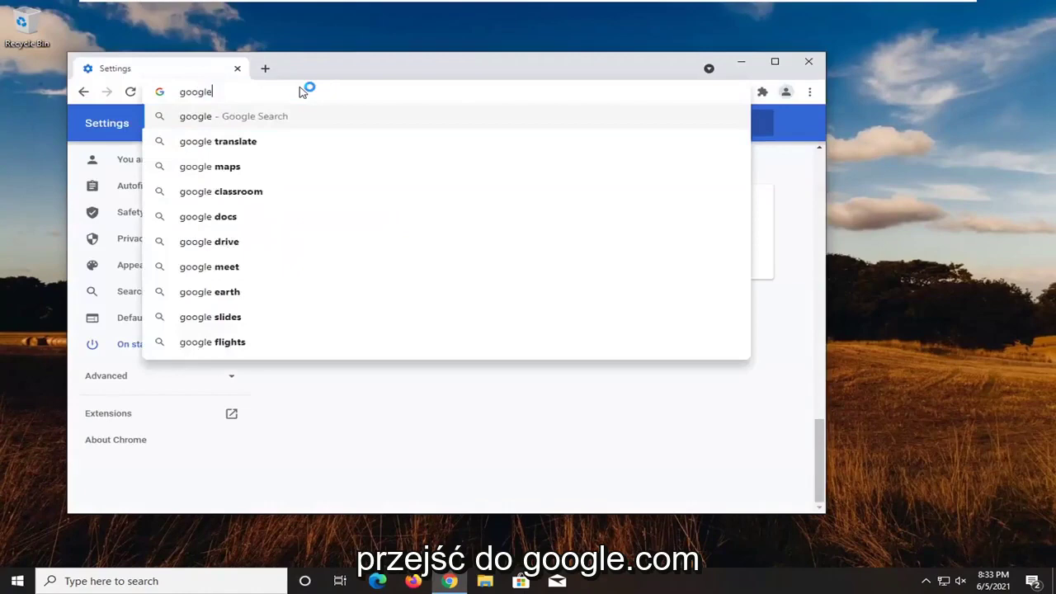
{"action": "type", "text": ".com"}
{"action": "key", "text": "Return"}
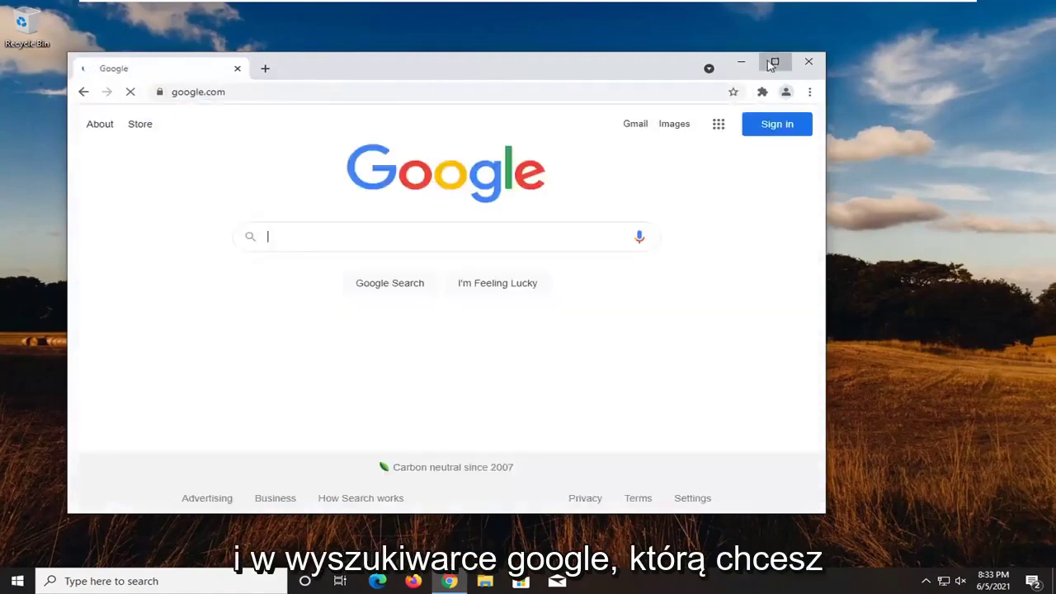
Step: Maximize Chrome and search Google for 'intel graphics control panel download'
{"action": "left_click", "coordinate": [774, 61]}
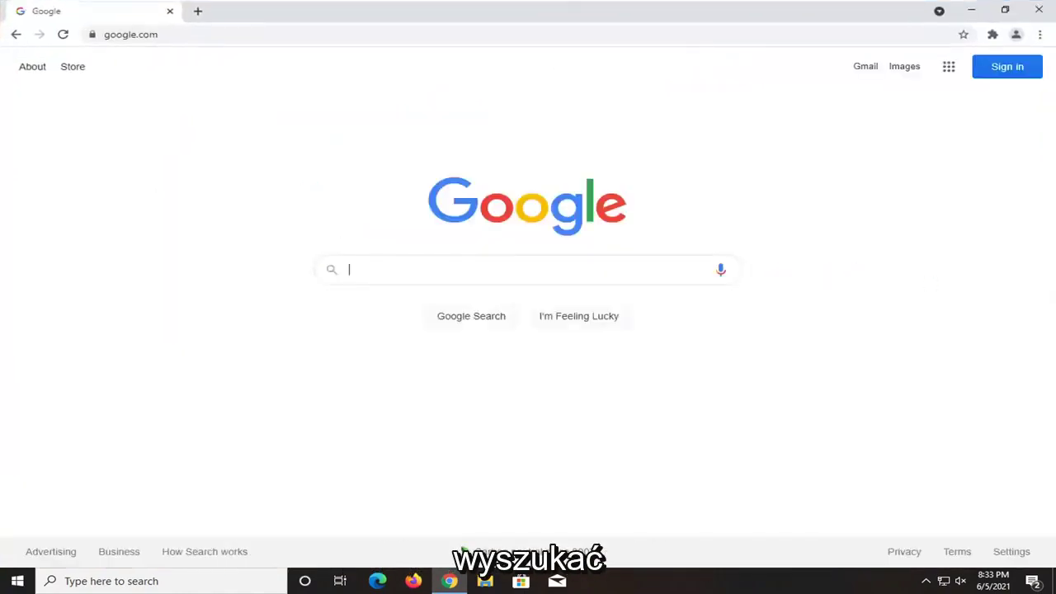
{"action": "type", "text": "intel gra"}
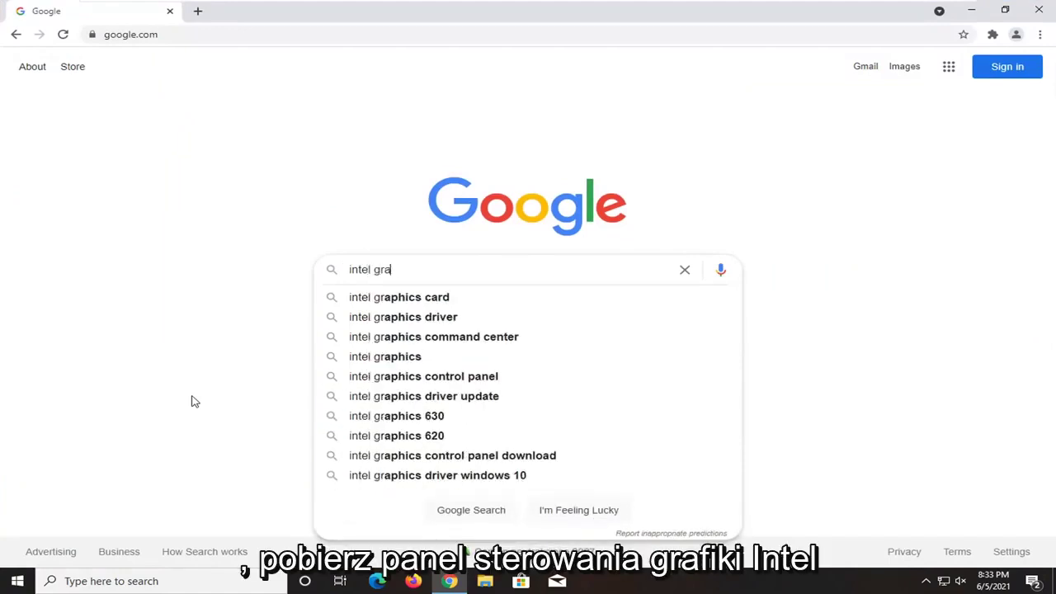
{"action": "type", "text": "phics control"}
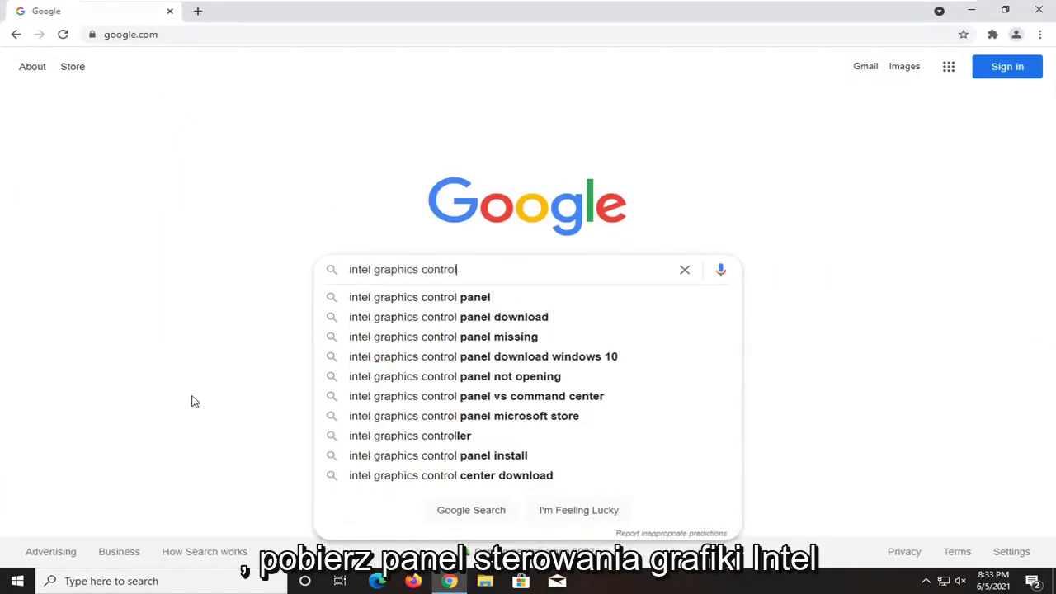
{"action": "type", "text": " panel download"}
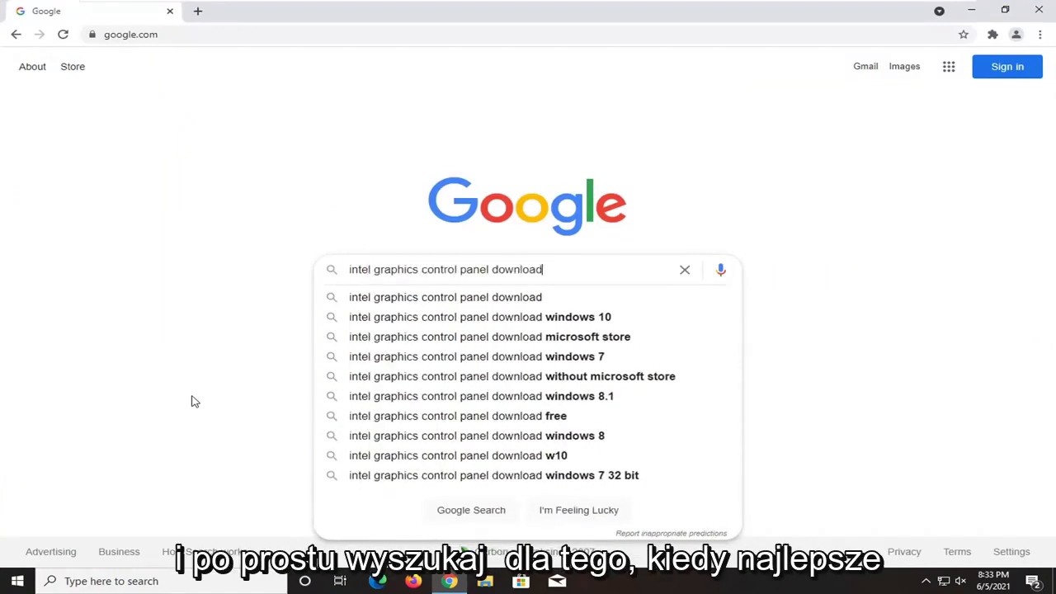
{"action": "key", "text": "Return"}
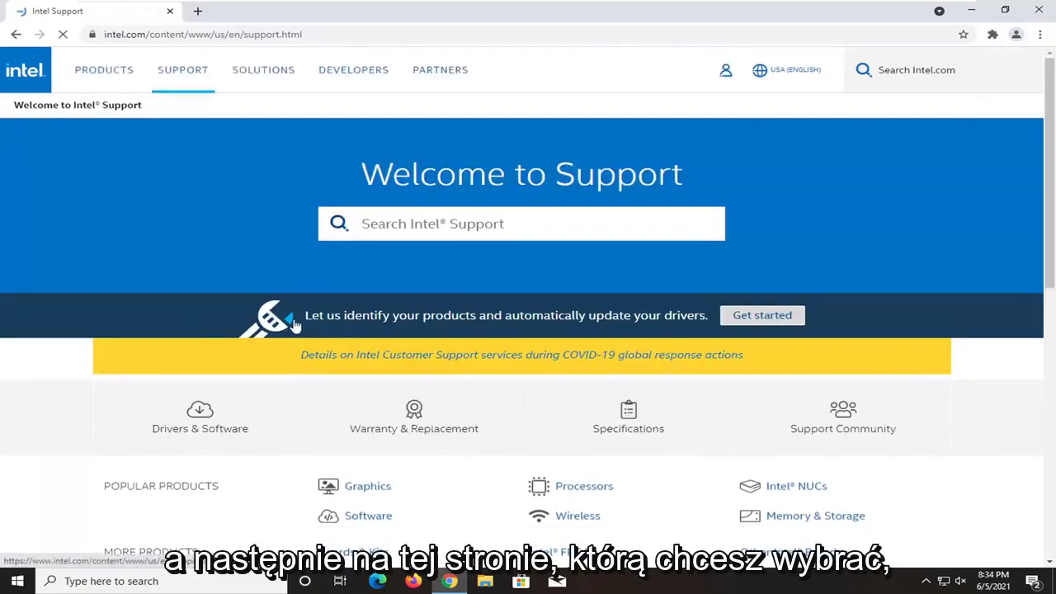
Step: Go to Intel's automatic driver detection page and download the Driver & Support Assistant installer
{"action": "scroll", "coordinate": [294, 325], "scroll_direction": "down", "scroll_amount": 1}
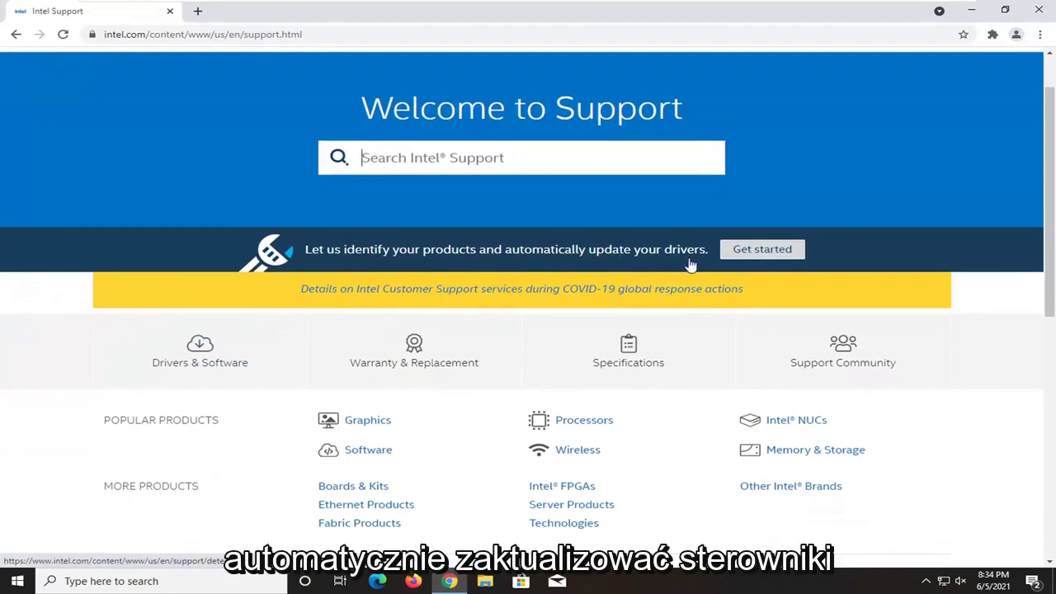
{"action": "left_click", "coordinate": [767, 251]}
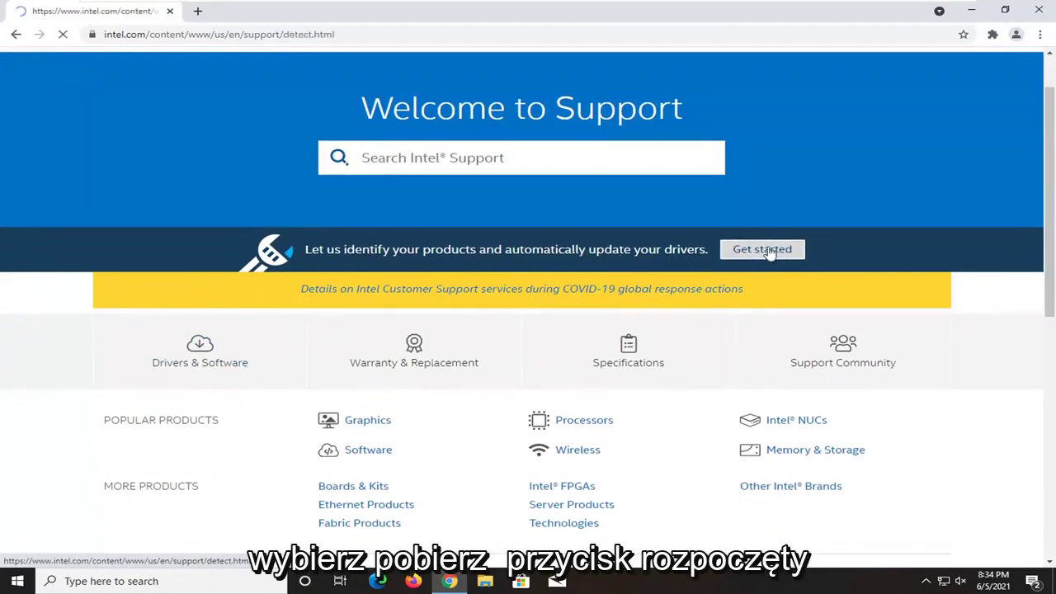
{"action": "scroll", "coordinate": [742, 240], "scroll_direction": "down", "scroll_amount": 5}
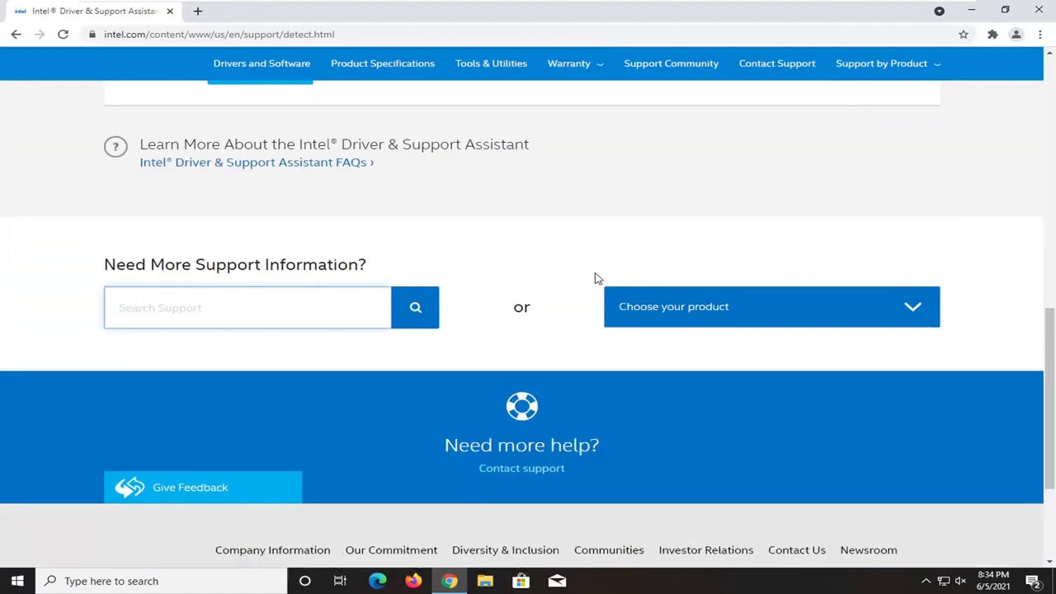
{"action": "scroll", "coordinate": [597, 279], "scroll_direction": "up", "scroll_amount": 1}
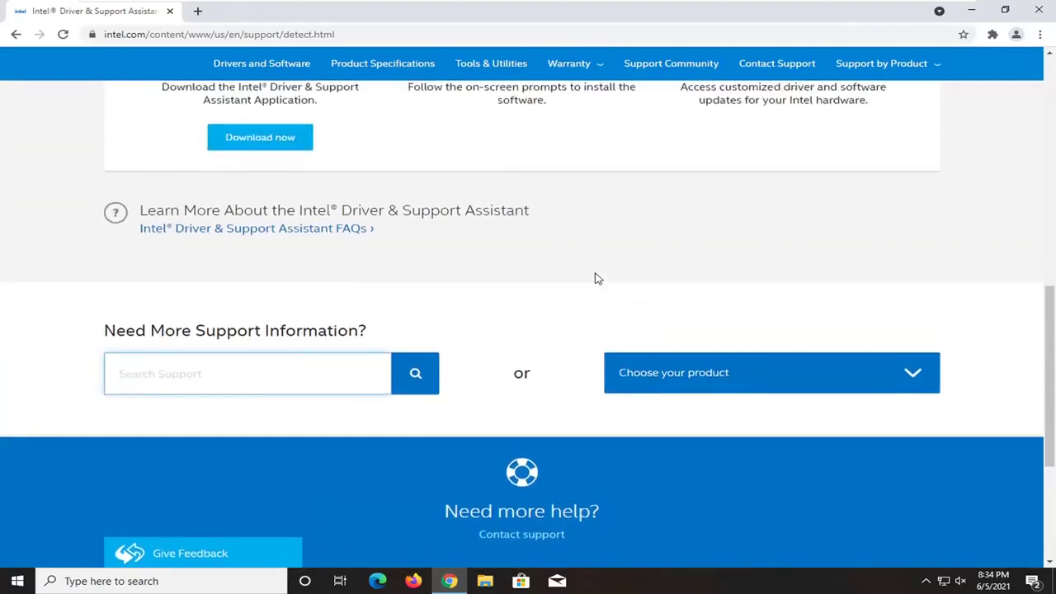
{"action": "scroll", "coordinate": [598, 279], "scroll_direction": "up", "scroll_amount": 10}
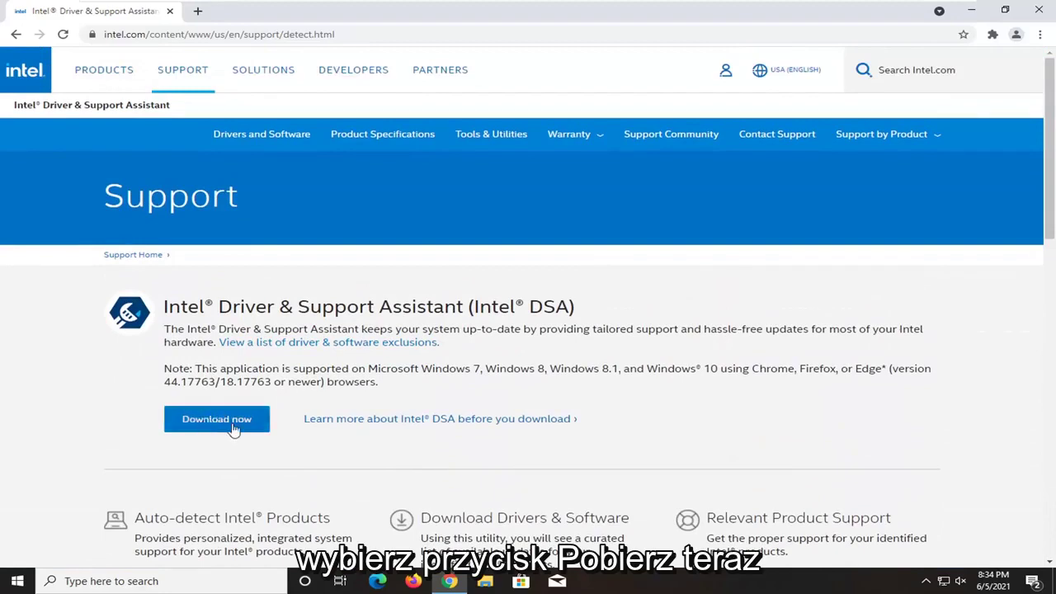
{"action": "left_click", "coordinate": [210, 426]}
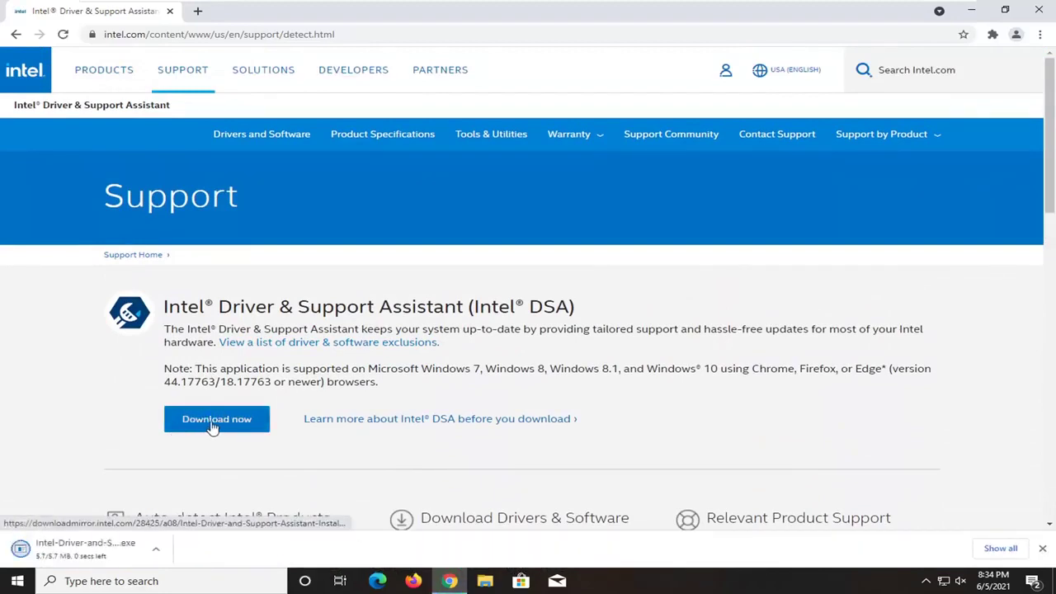
Step: Run the downloaded installer, accept the license terms, and install it with administrator approval
{"action": "left_click", "coordinate": [73, 548]}
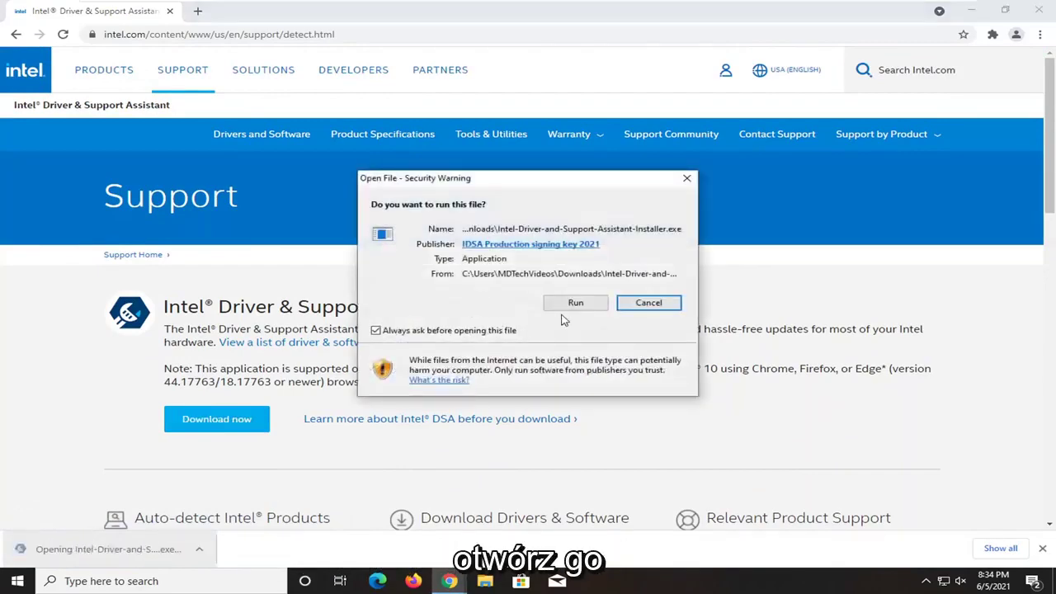
{"action": "left_click", "coordinate": [572, 304]}
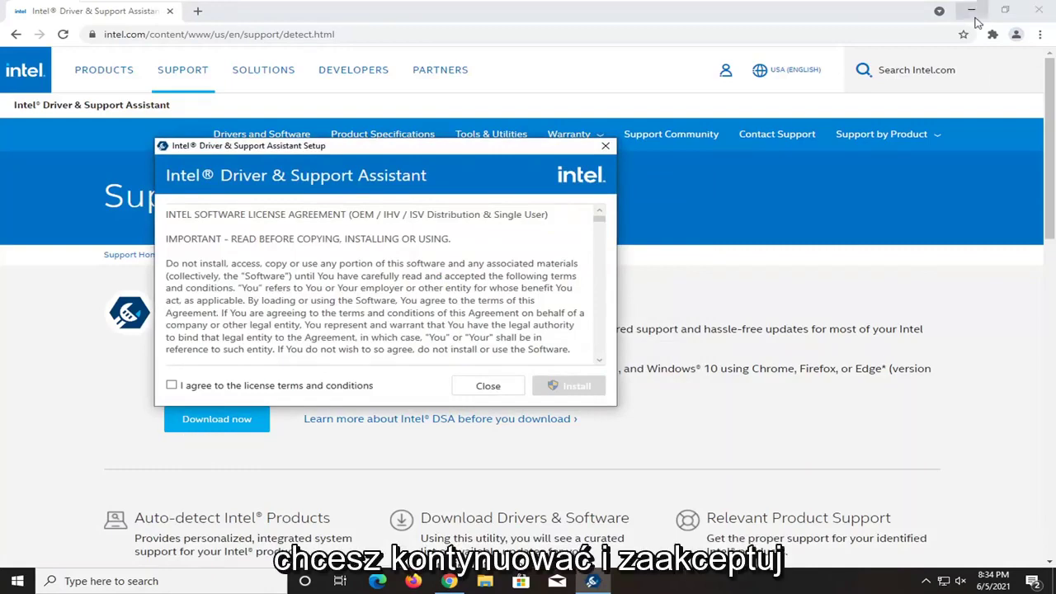
{"action": "left_click", "coordinate": [972, 10]}
{"action": "left_click_drag", "start_coordinate": [315, 145], "coordinate": [404, 134]}
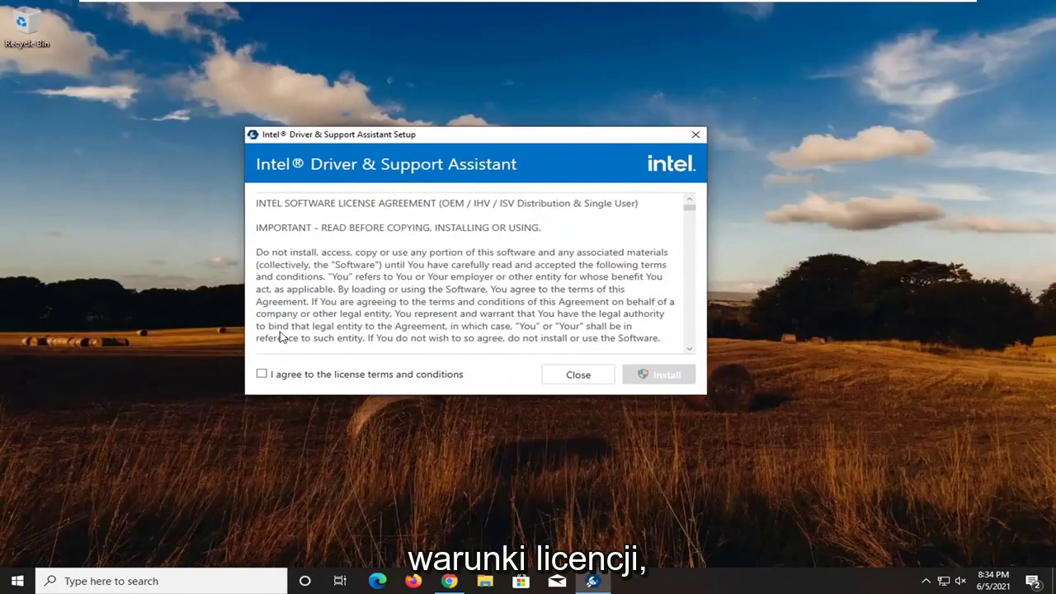
{"action": "left_click", "coordinate": [263, 373]}
{"action": "left_click", "coordinate": [667, 376]}
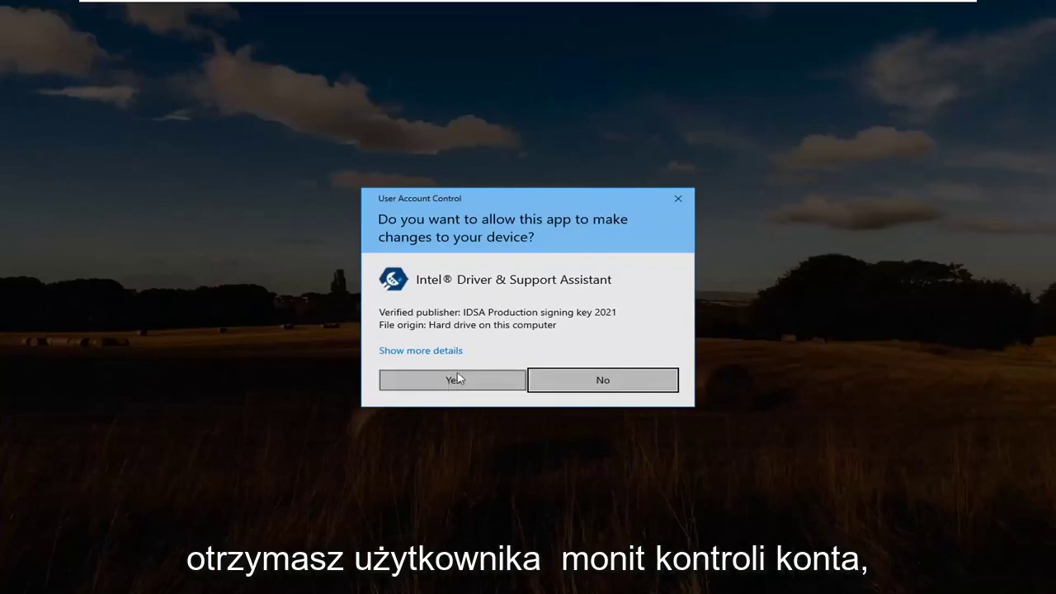
{"action": "left_click", "coordinate": [451, 381]}
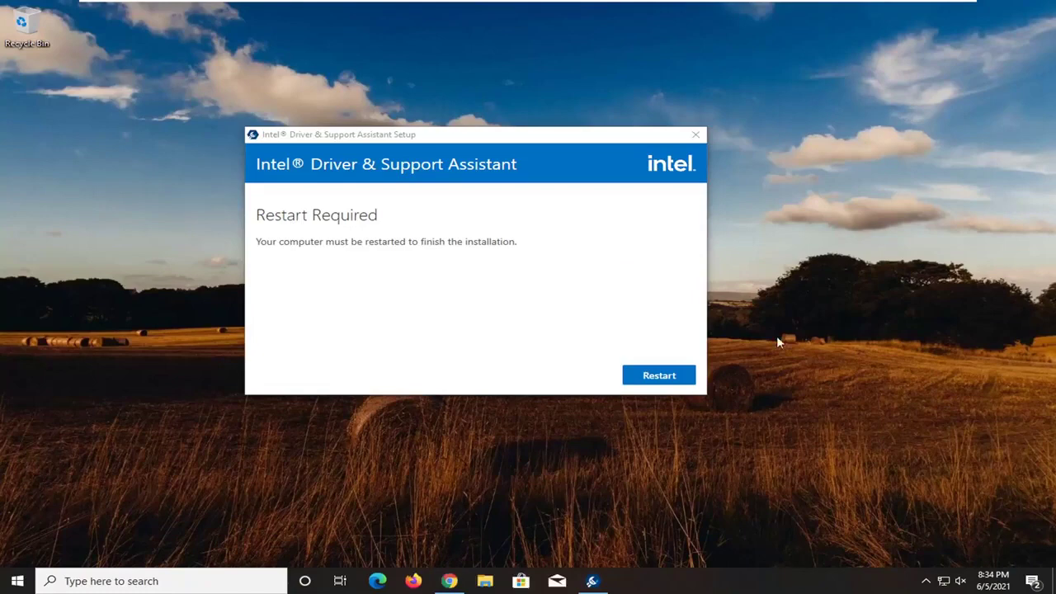
Step: Restart Windows from the setup dialog, dismissing the sign-out warning
{"action": "left_click", "coordinate": [649, 376]}
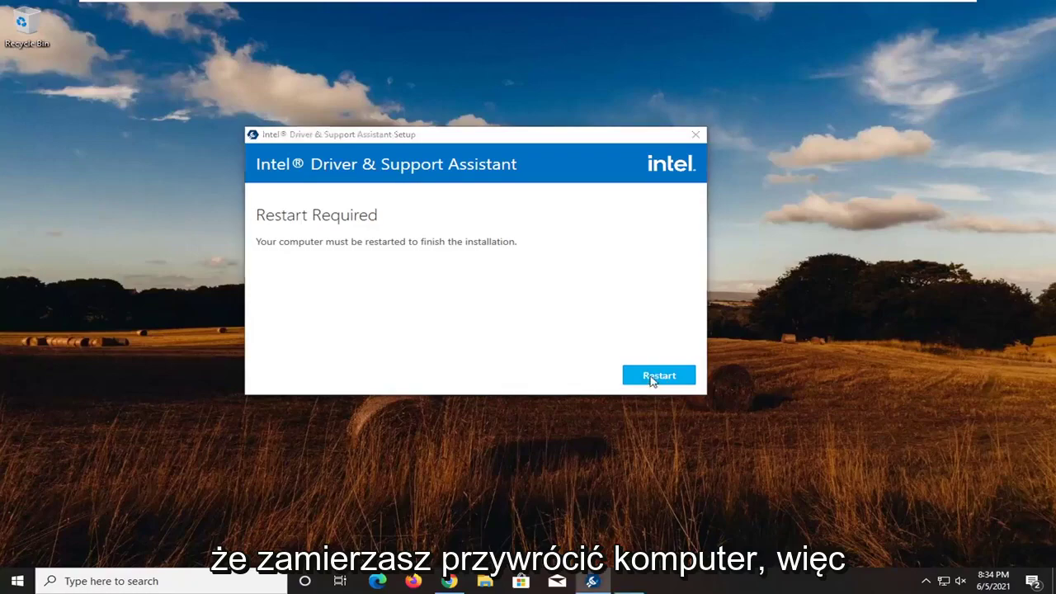
{"action": "left_click", "coordinate": [723, 310]}
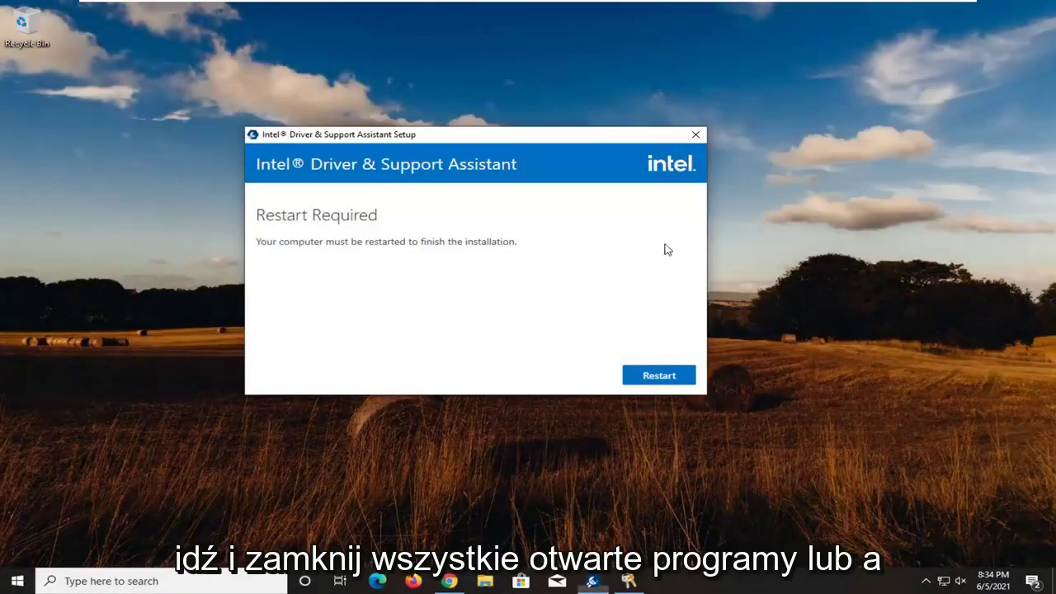
{"action": "left_click", "coordinate": [460, 581]}
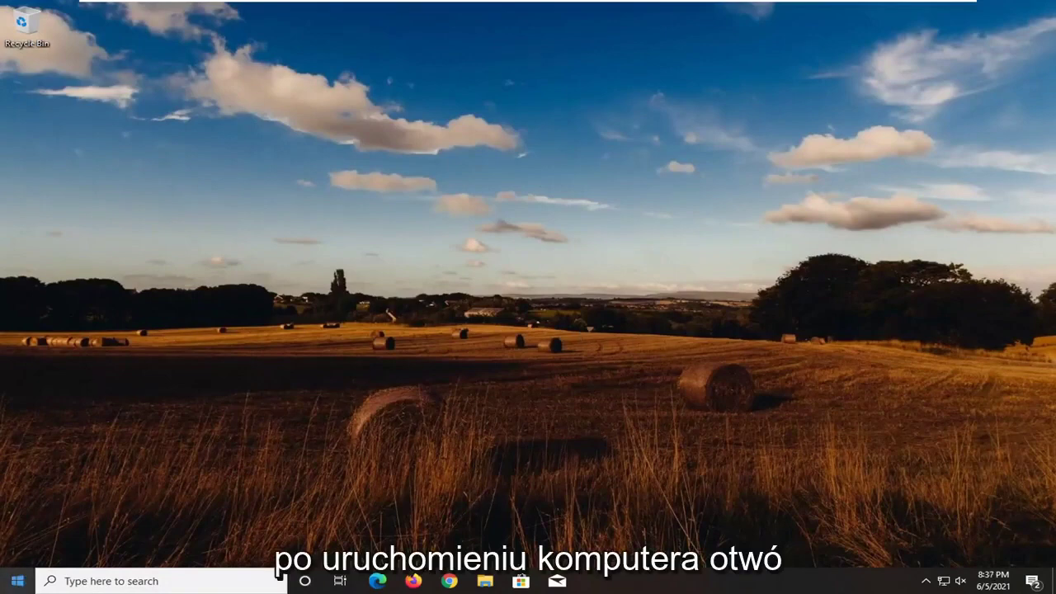
Step: Launch Intel Driver & Support Assistant from a Start search for 'intel'
{"action": "left_click", "coordinate": [10, 584]}
{"action": "type", "text": "intel"}
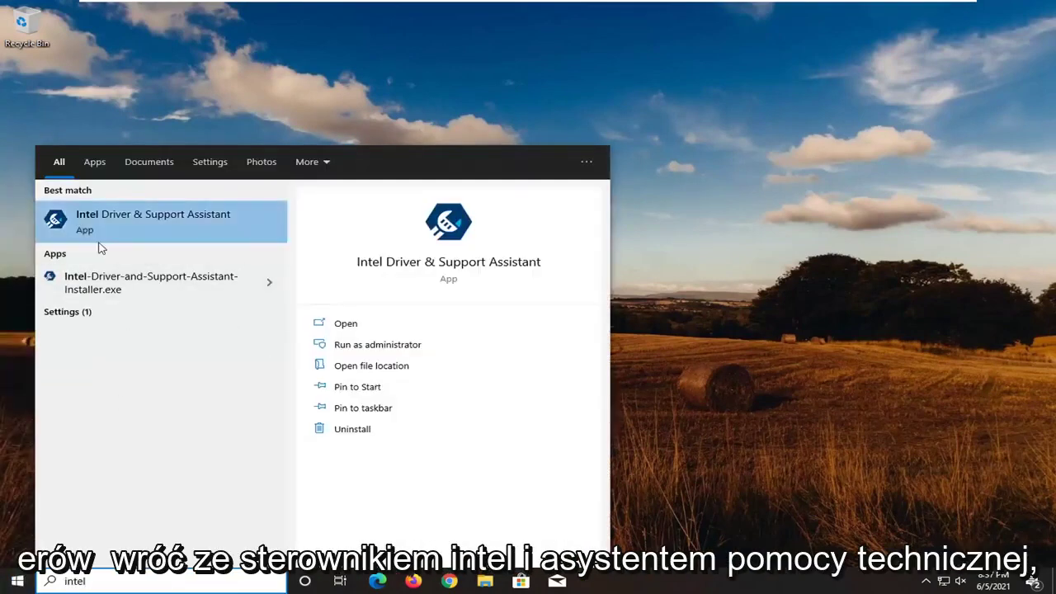
{"action": "left_click", "coordinate": [213, 227]}
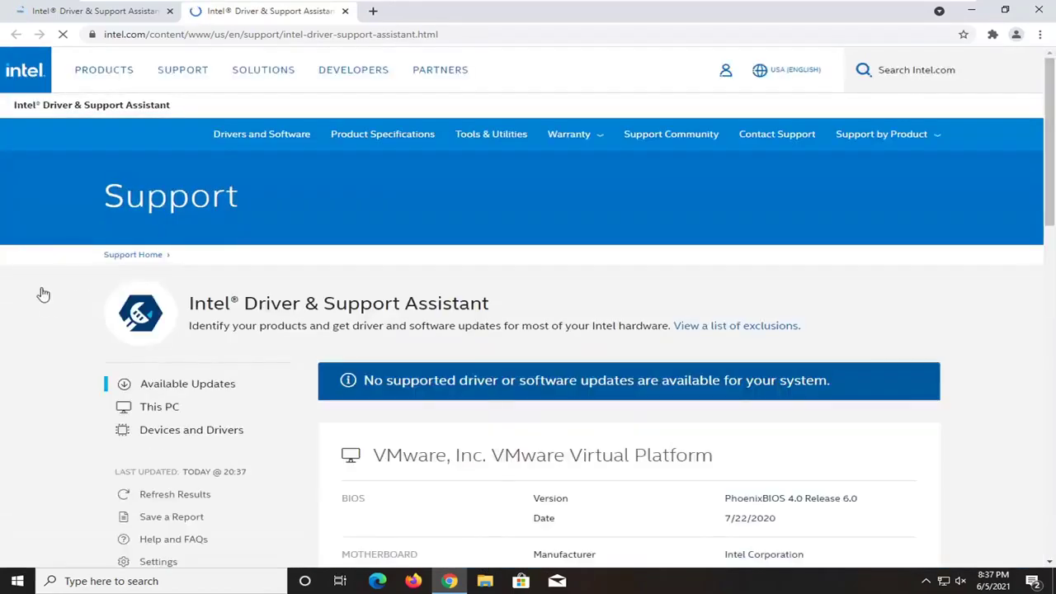
Step: Scroll through the scan results showing no available updates, then close Chrome
{"action": "scroll", "coordinate": [557, 310], "scroll_direction": "down", "scroll_amount": 3}
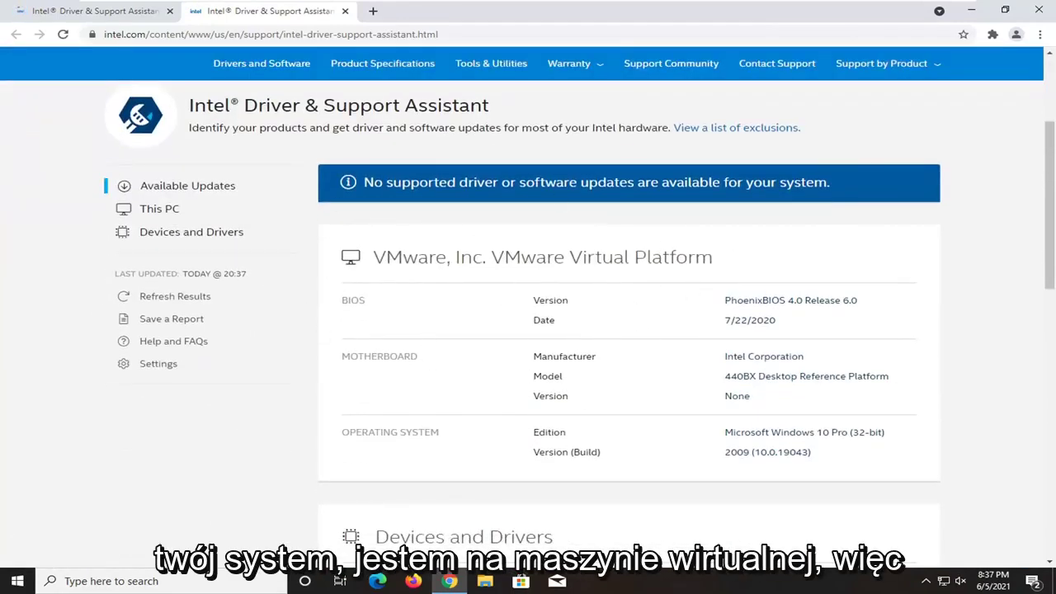
{"action": "scroll", "coordinate": [527, 228], "scroll_direction": "down", "scroll_amount": 3}
{"action": "scroll", "coordinate": [514, 243], "scroll_direction": "down", "scroll_amount": 1}
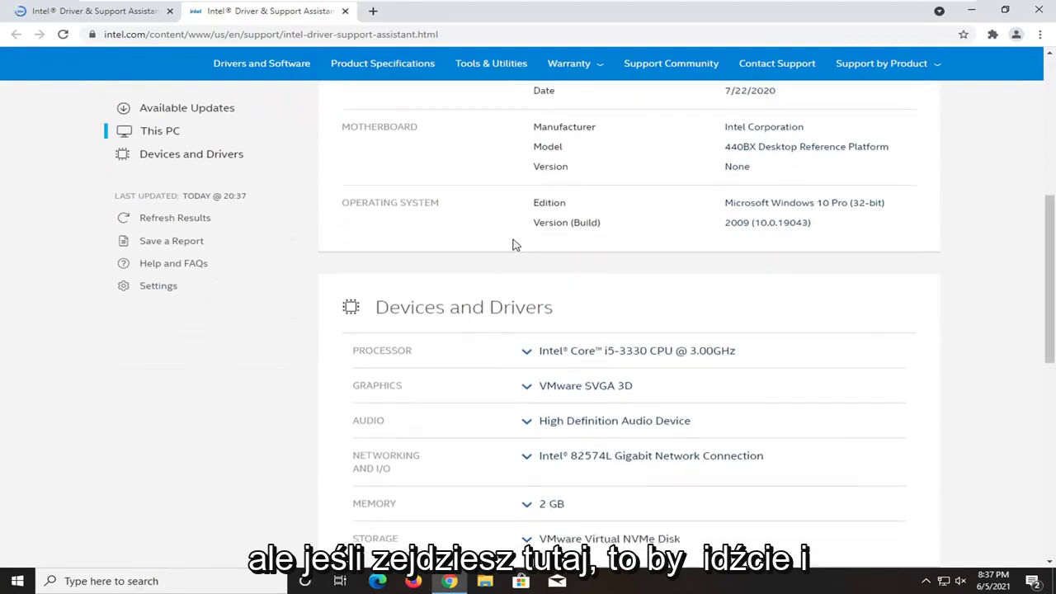
{"action": "scroll", "coordinate": [513, 292], "scroll_direction": "up", "scroll_amount": 3}
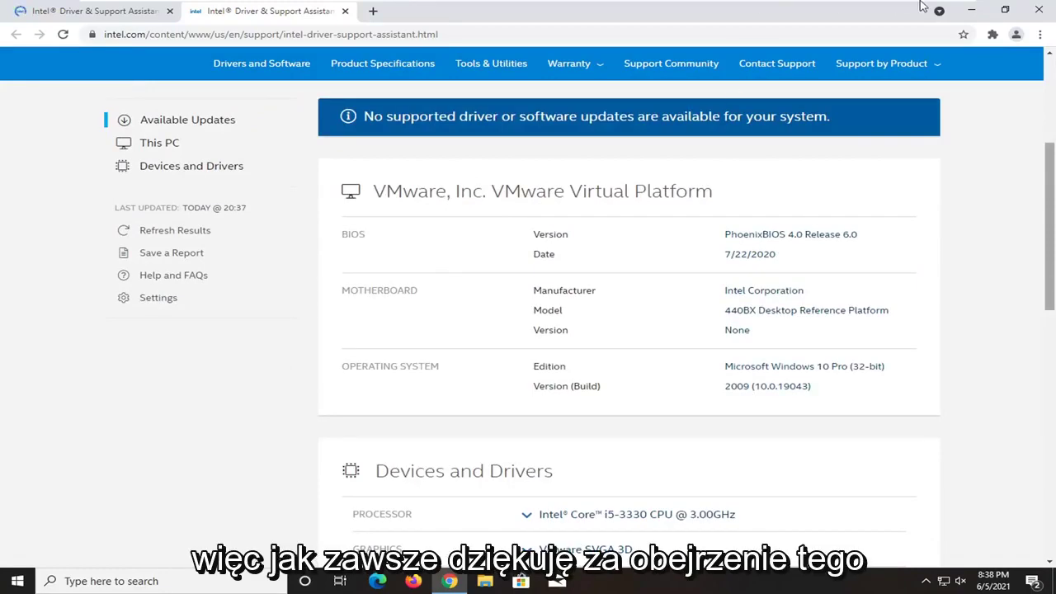
{"action": "left_click", "coordinate": [1041, 10]}
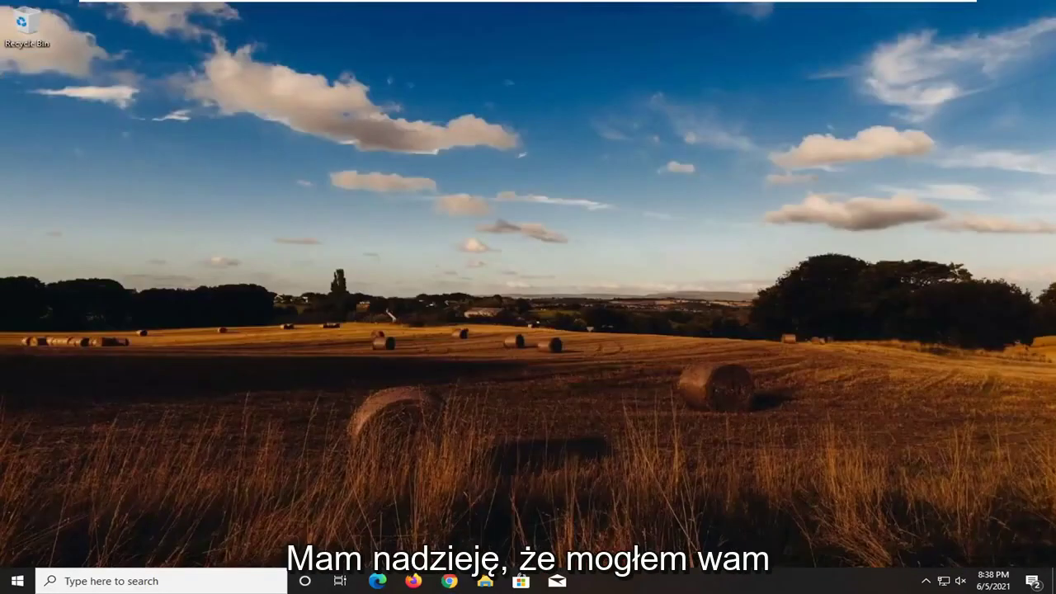